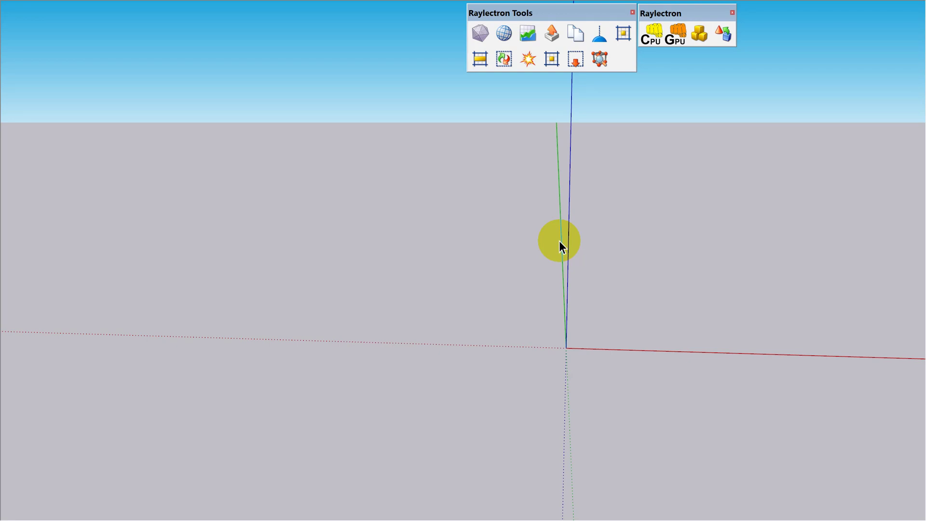
# Step: Open the Sketchy Mesh dialog from the globe icon on the Raylectron Tools toolbar
pyautogui.click(504, 32)
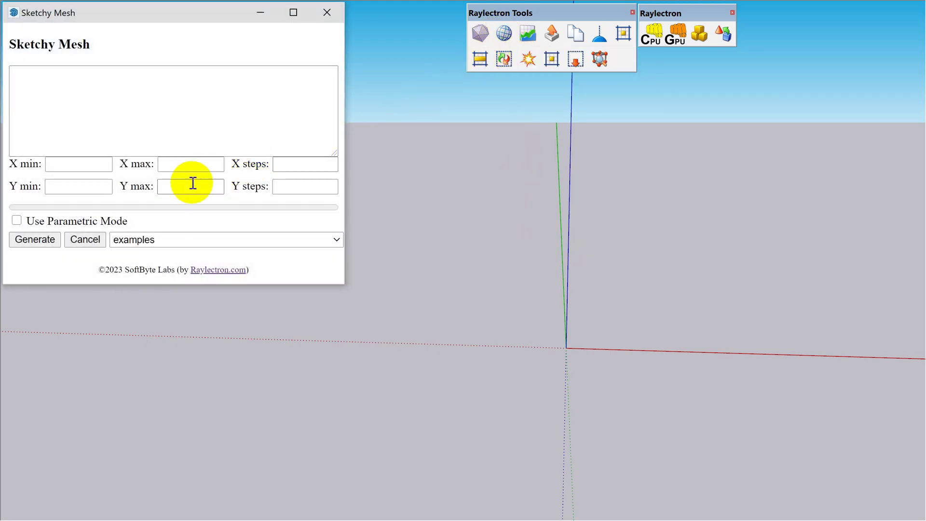
# Step: Enable Use Parametric Mode and load the Ring parametric example equations
pyautogui.click(18, 223)
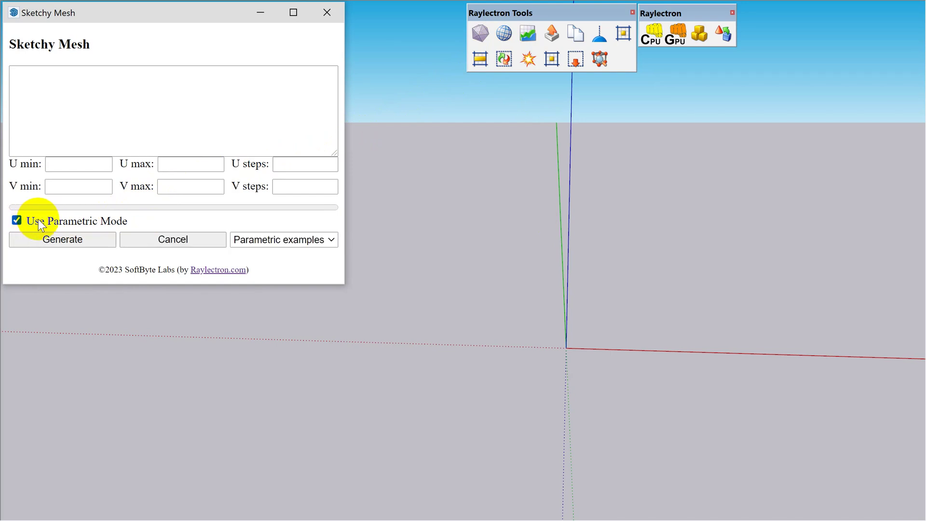
pyautogui.click(267, 238)
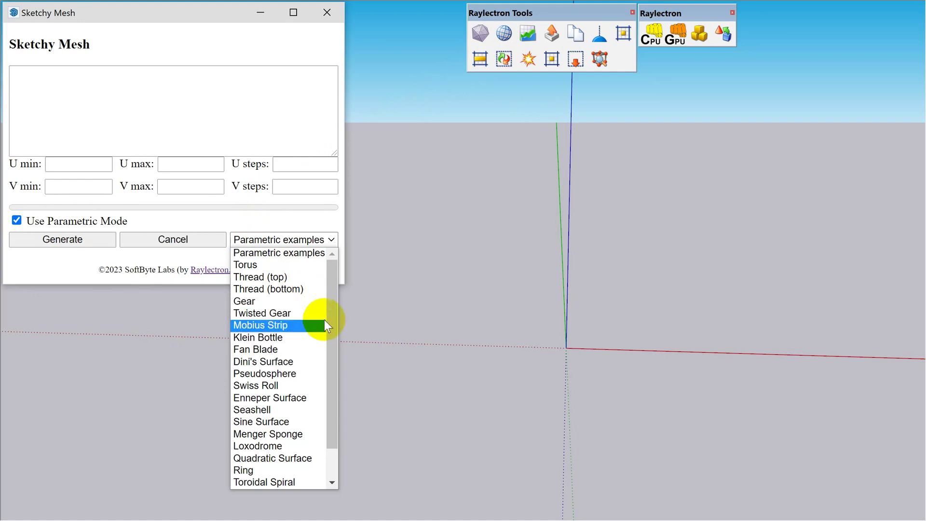
pyautogui.moveTo(330, 331); pyautogui.dragTo(331, 387)
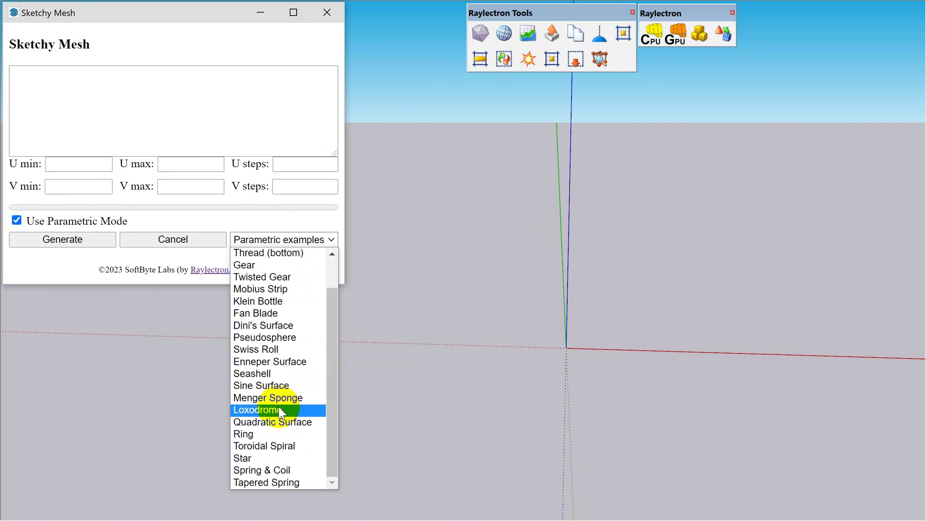
pyautogui.click(261, 434)
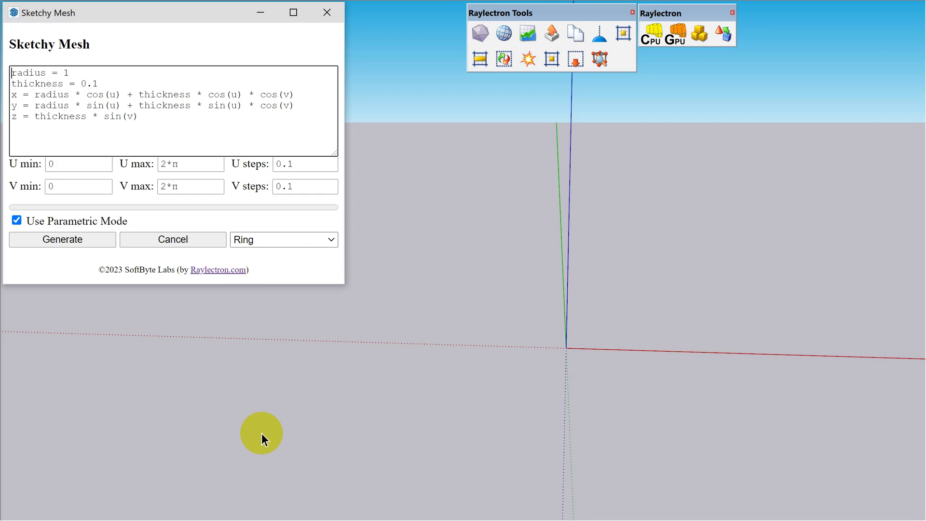
# Step: Generate the Ring torus at the origin and view it from above
pyautogui.click(99, 240)
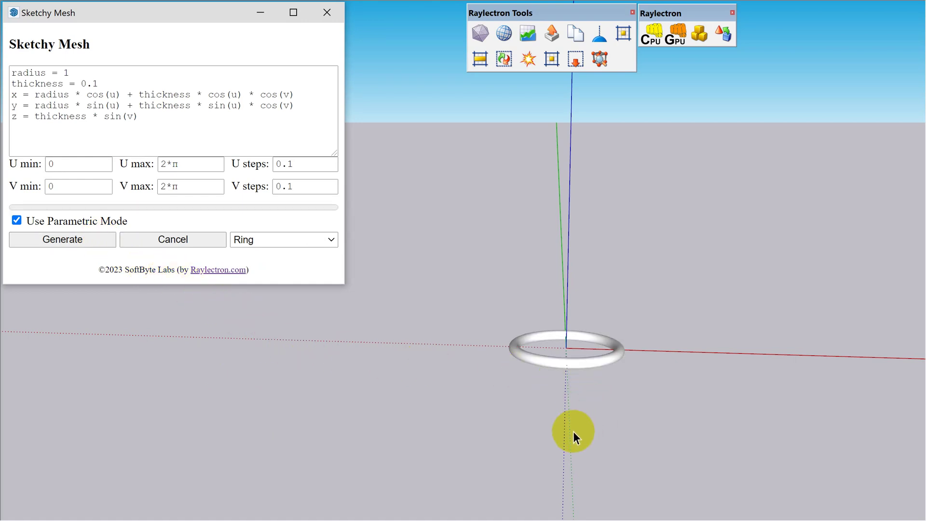
pyautogui.scroll(2, 574, 437)
pyautogui.scroll(2, 591, 348)
pyautogui.moveTo(591, 347)
pyautogui.mouseDown(button='middle')
pyautogui.moveTo(575, 426)
pyautogui.moveTo(581, 442)
pyautogui.moveTo(596, 245)
pyautogui.moveTo(585, 387)
pyautogui.mouseUp(button='middle')
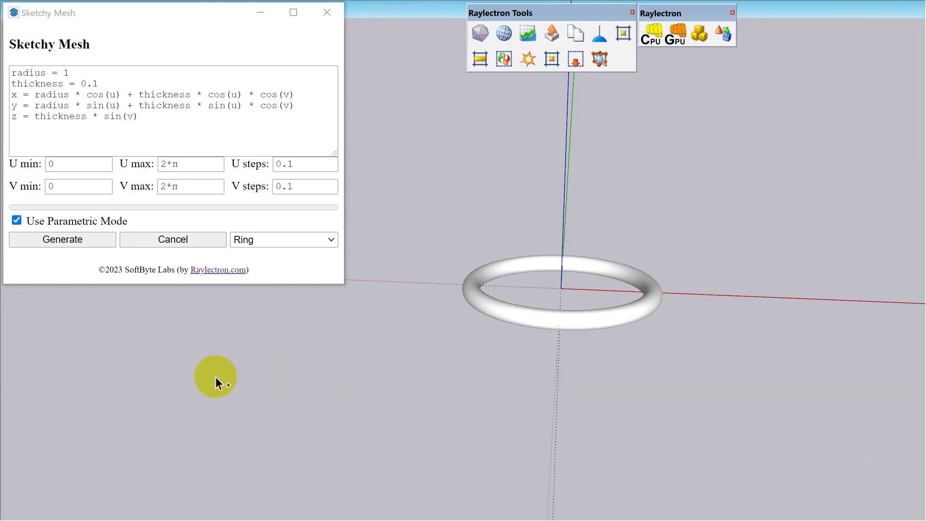
# Step: Undo the thin ring, change thickness from 0.1 to 0.3, and regenerate the fatter torus
pyautogui.hotkey('ctrl', 'z')
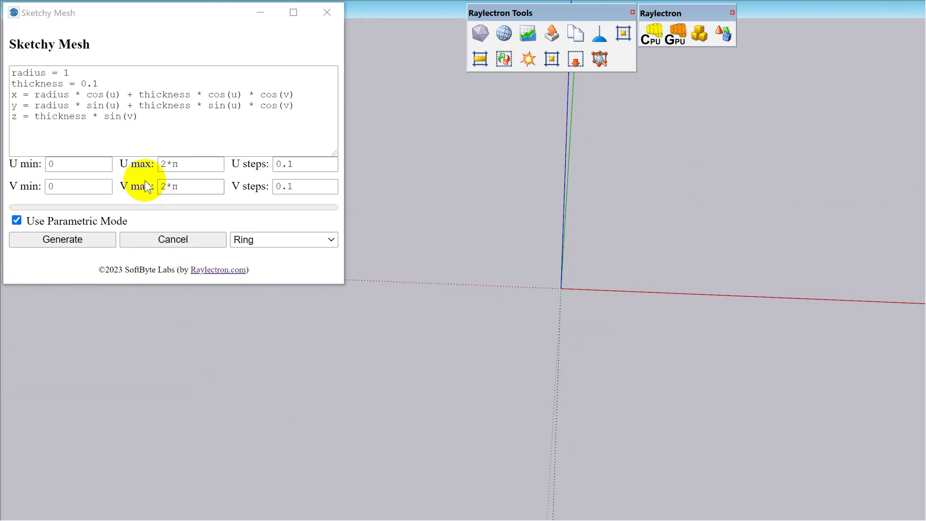
pyautogui.click(114, 81)
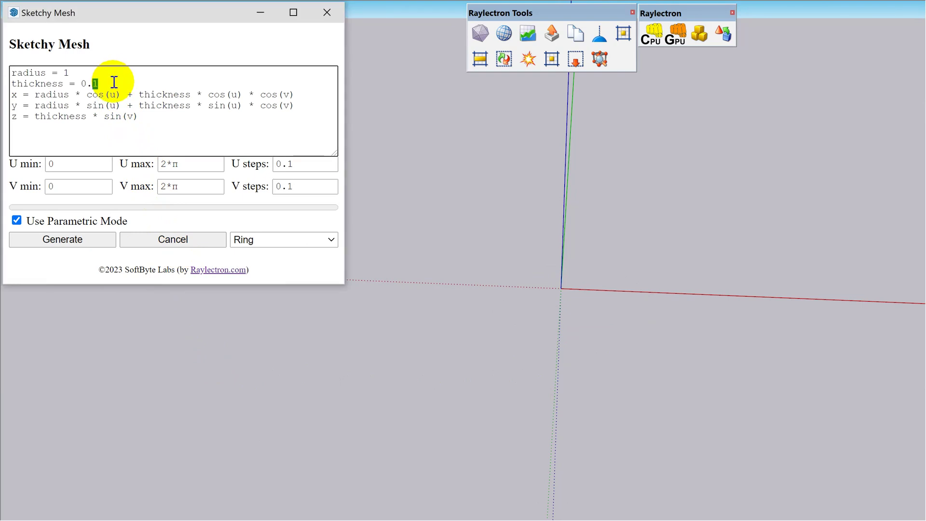
pyautogui.write('3')
pyautogui.click(94, 239)
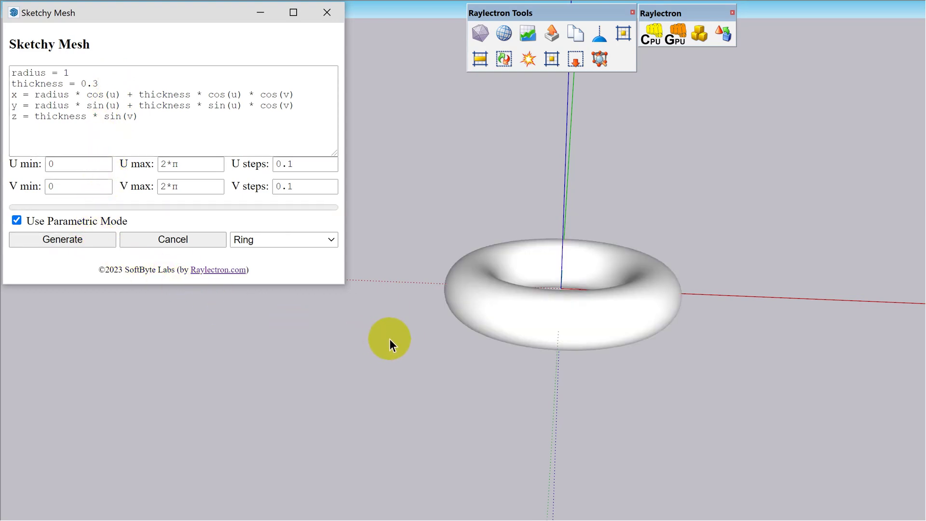
pyautogui.moveTo(446, 372)
pyautogui.mouseDown(button='middle')
pyautogui.moveTo(441, 466)
pyautogui.moveTo(456, 298)
pyautogui.moveTo(452, 380)
pyautogui.mouseUp(button='middle')
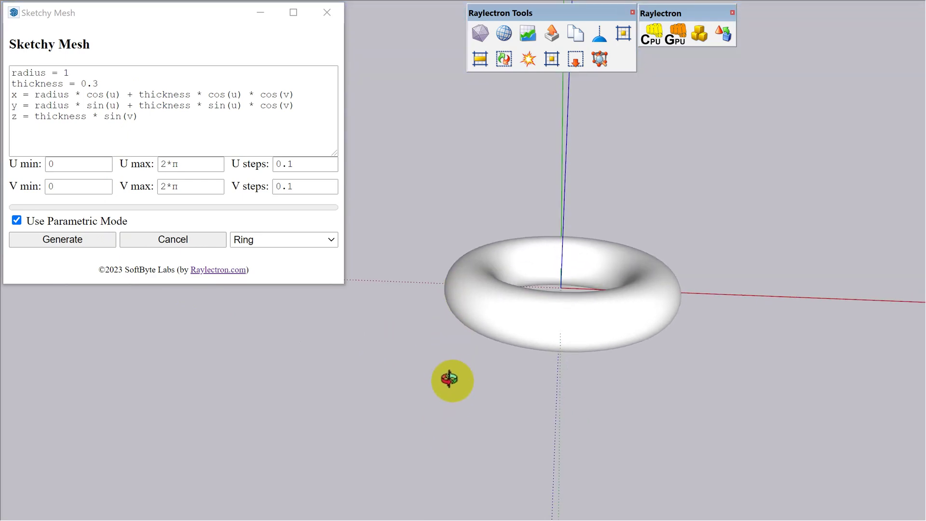
# Step: Scale the torus flatter along its height, view it low, then undo to clear it
pyautogui.click(557, 324)
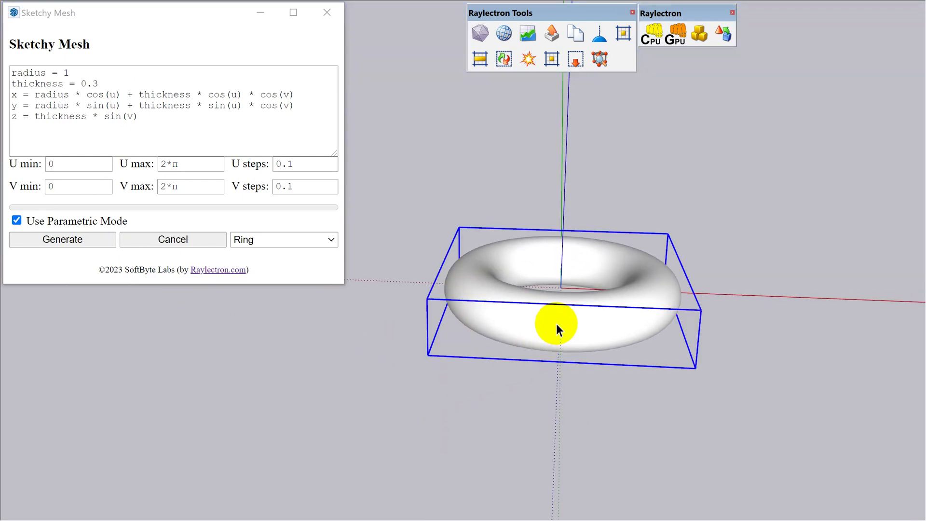
pyautogui.press('s')
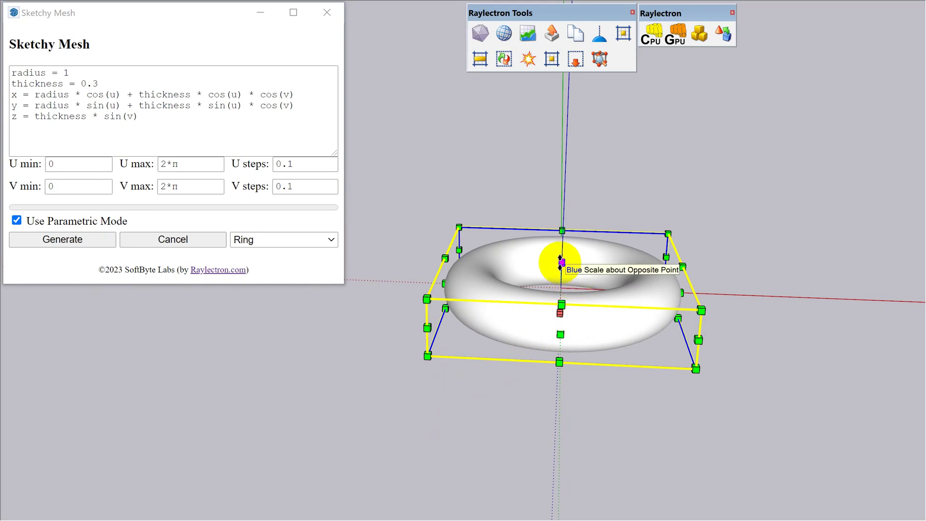
pyautogui.moveTo(561, 263)
pyautogui.mouseDown()
pyautogui.moveTo(567, 183)
pyautogui.moveTo(641, 259)
pyautogui.moveTo(739, 275)
pyautogui.moveTo(732, 320)
pyautogui.mouseUp()
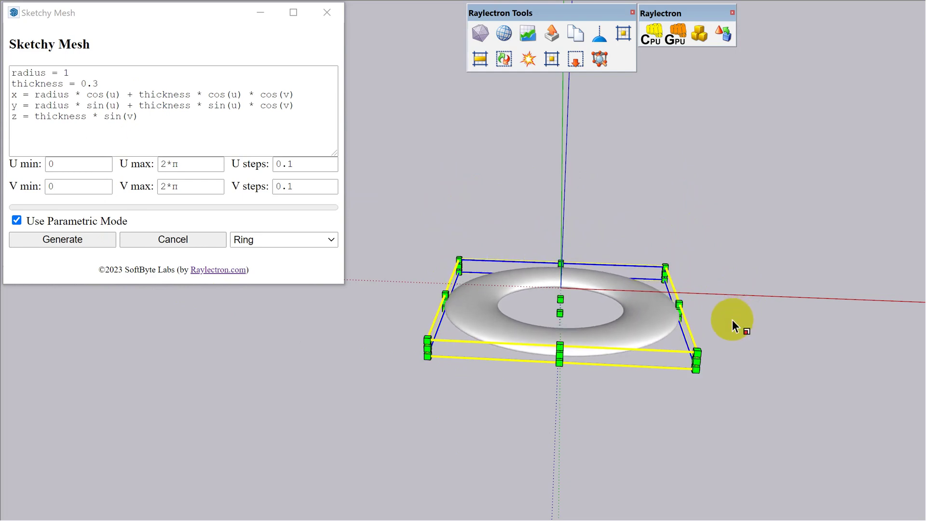
pyautogui.press('space')
pyautogui.click(721, 348)
pyautogui.moveTo(721, 349)
pyautogui.mouseDown(button='middle')
pyautogui.moveTo(707, 241)
pyautogui.moveTo(717, 203)
pyautogui.moveTo(700, 314)
pyautogui.mouseUp(button='middle')
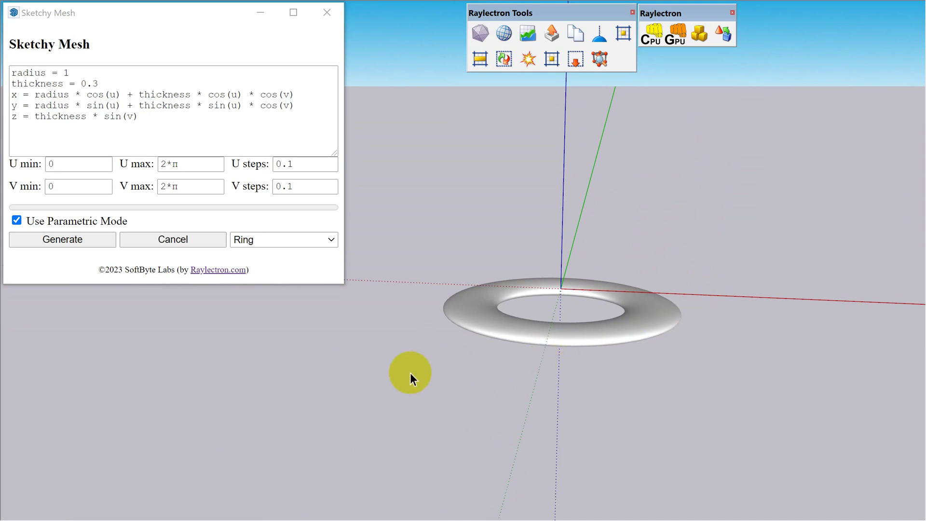
pyautogui.hotkey('ctrl', 'z')
pyautogui.hotkey('ctrl', 'z')
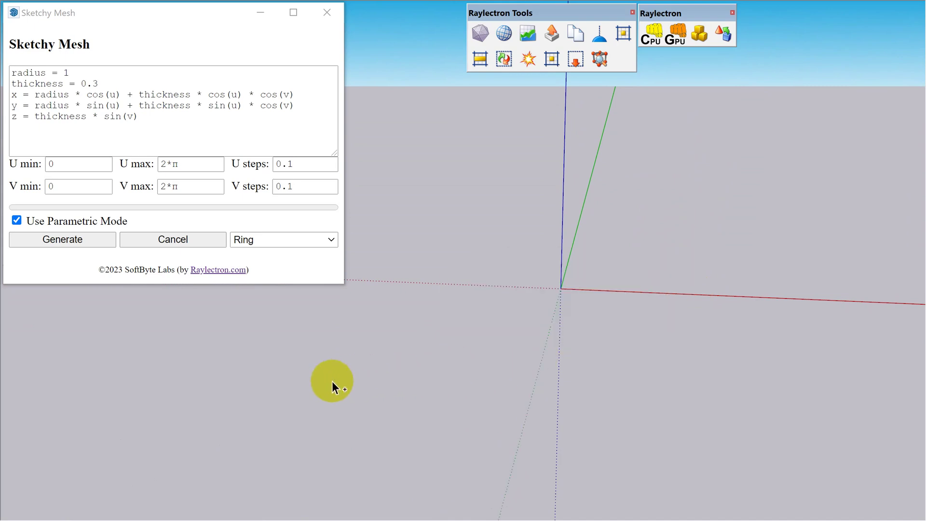
# Step: Load the Toroidal Spiral example, generate its twisted tube, and orbit around it
pyautogui.click(331, 239)
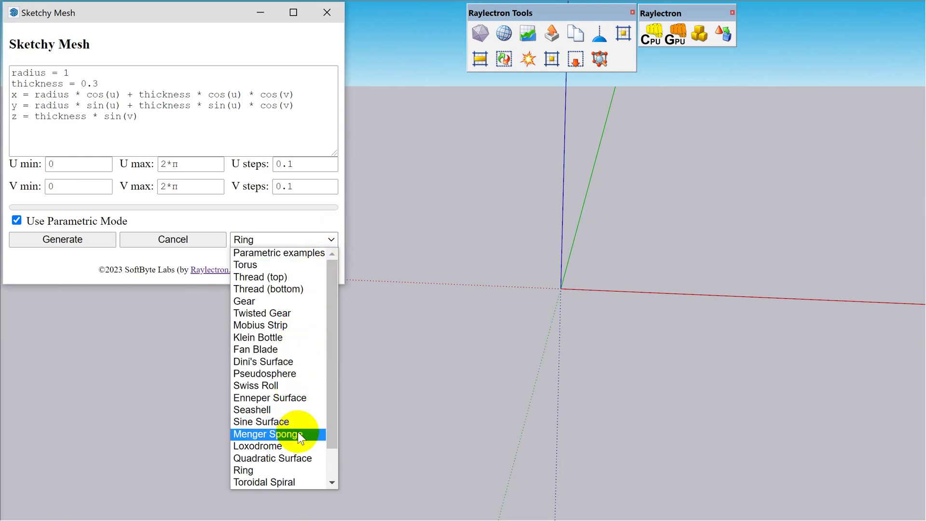
pyautogui.click(300, 483)
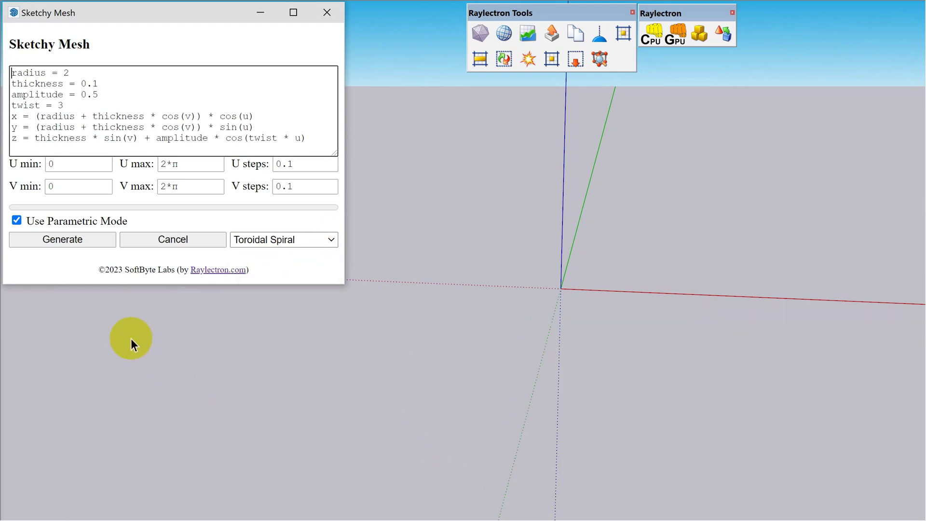
pyautogui.click(89, 241)
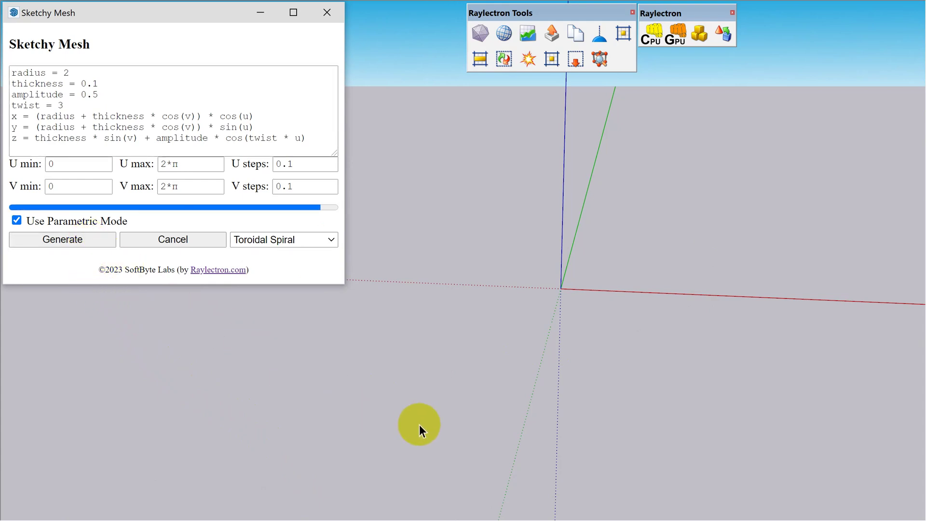
pyautogui.moveTo(467, 385)
pyautogui.mouseDown(button='middle')
pyautogui.moveTo(758, 374)
pyautogui.moveTo(531, 385)
pyautogui.moveTo(219, 374)
pyautogui.moveTo(397, 384)
pyautogui.moveTo(446, 376)
pyautogui.moveTo(468, 352)
pyautogui.moveTo(526, 191)
pyautogui.moveTo(509, 312)
pyautogui.moveTo(462, 341)
pyautogui.mouseUp(button='middle')
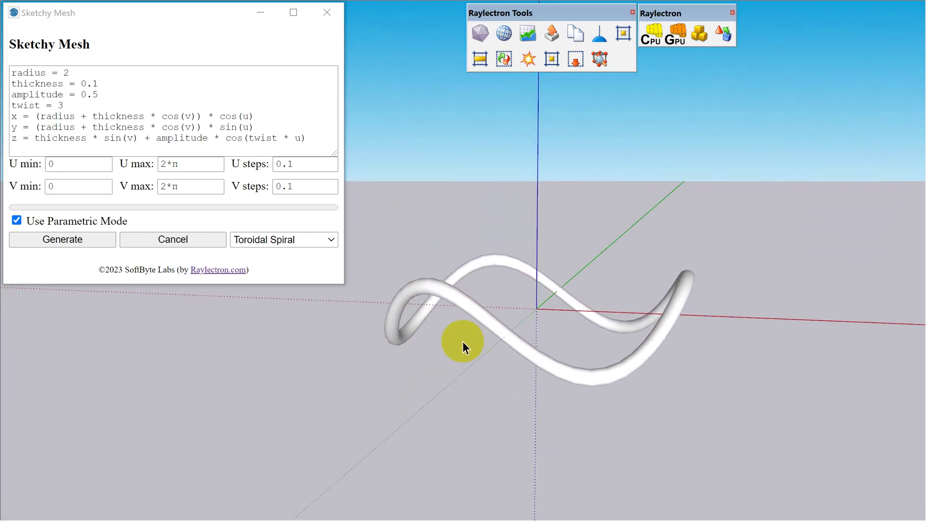
# Step: Remove the toroidal spiral and load the Spring & Coil preset equations
pyautogui.hotkey('ctrl', 'z')
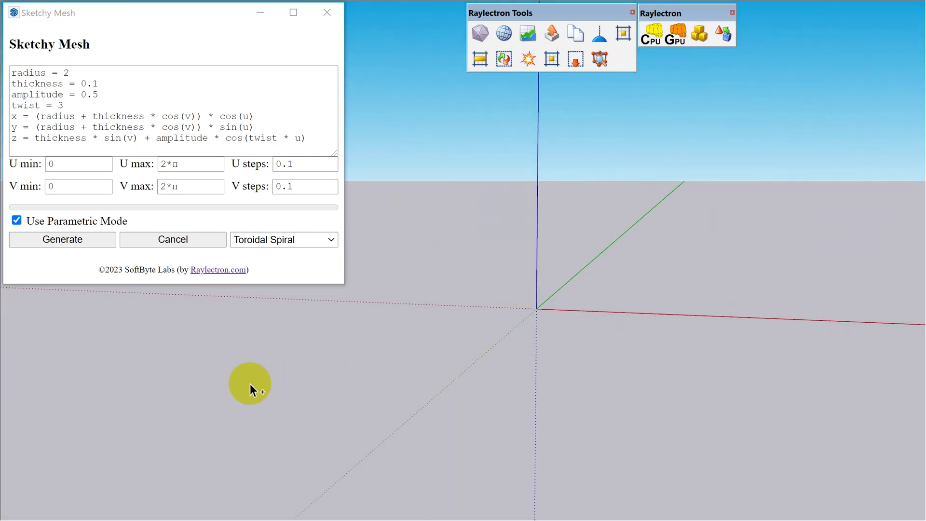
pyautogui.click(330, 239)
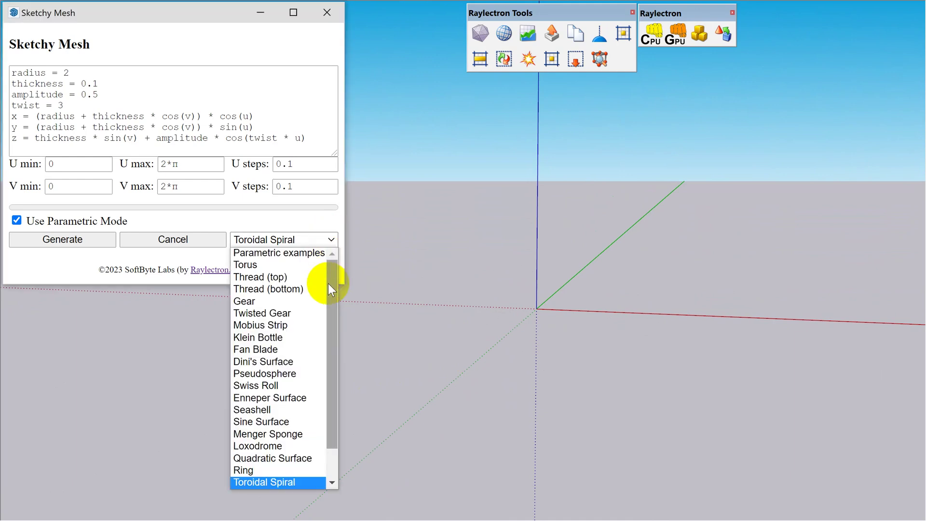
pyautogui.moveTo(331, 320); pyautogui.dragTo(328, 361)
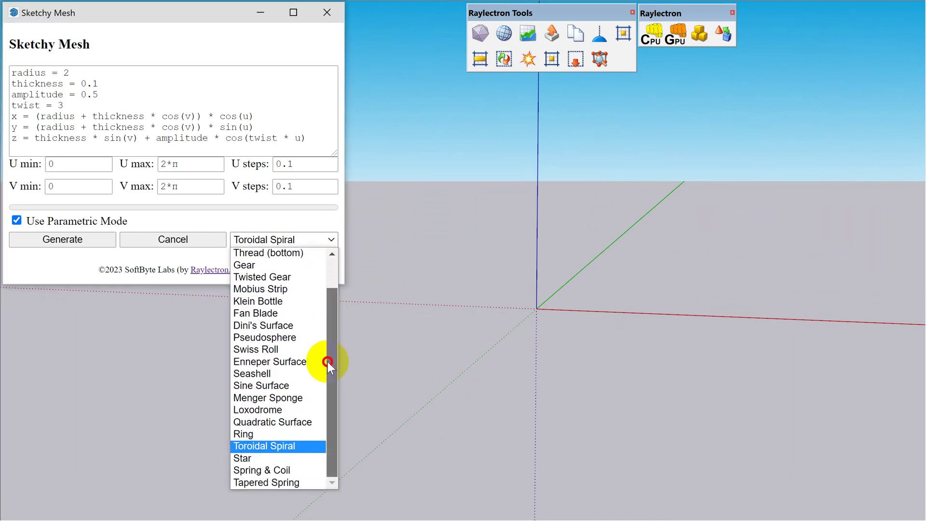
pyautogui.click(303, 469)
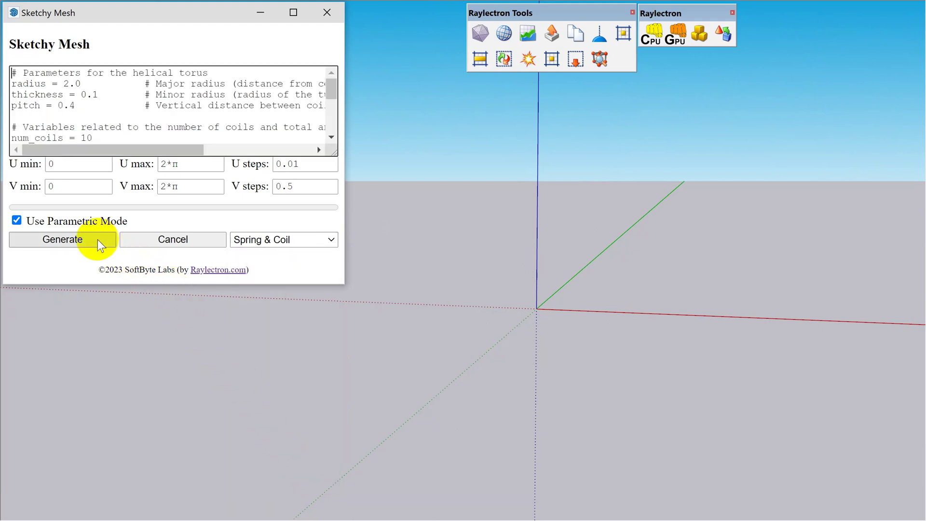
# Step: Generate the 10-coil spring (radius 2.0, pitch 0.4), inspect it, then undo it
pyautogui.click(84, 240)
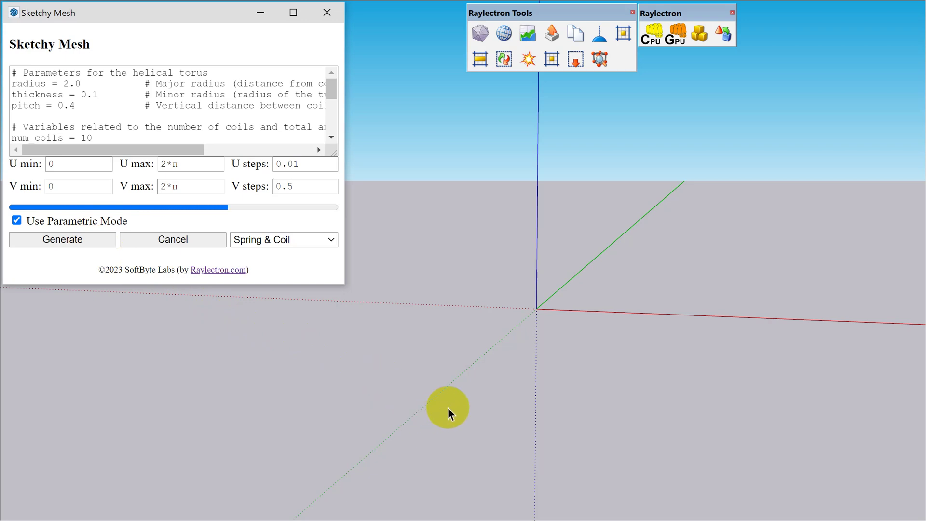
pyautogui.scroll(-2, 457, 413)
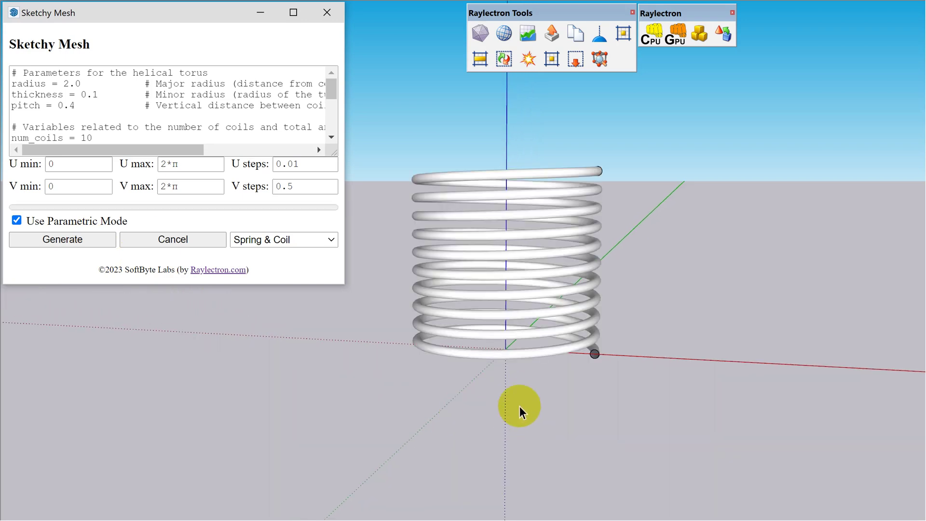
pyautogui.moveTo(520, 406)
pyautogui.mouseDown(button='middle')
pyautogui.moveTo(544, 420)
pyautogui.moveTo(572, 462)
pyautogui.moveTo(547, 277)
pyautogui.moveTo(534, 423)
pyautogui.mouseUp(button='middle')
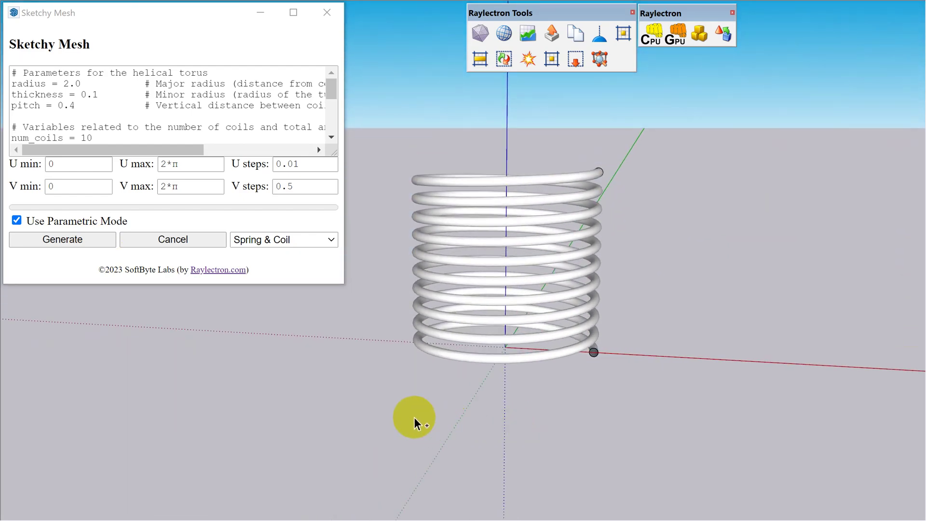
pyautogui.hotkey('ctrl', 'z')
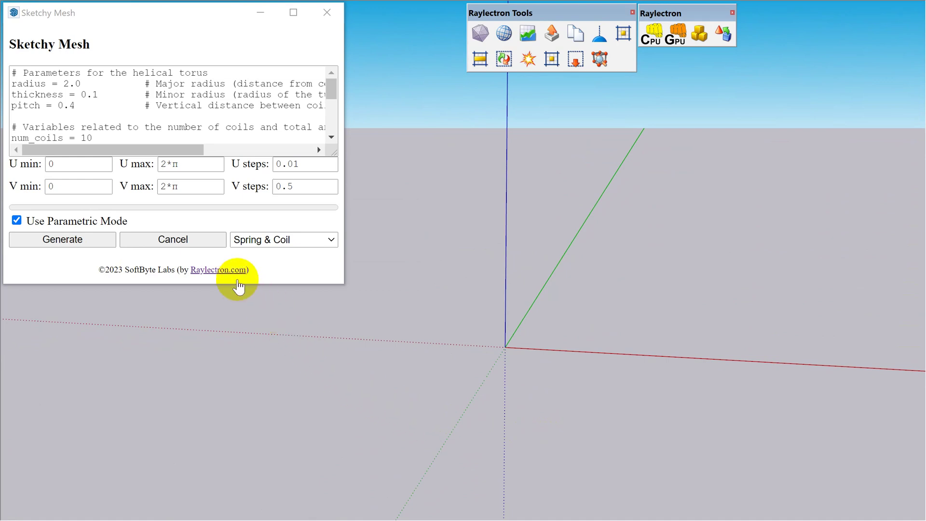
# Step: Change the spring pitch from 0.4 to 1.4 and regenerate the coil
pyautogui.click(83, 112)
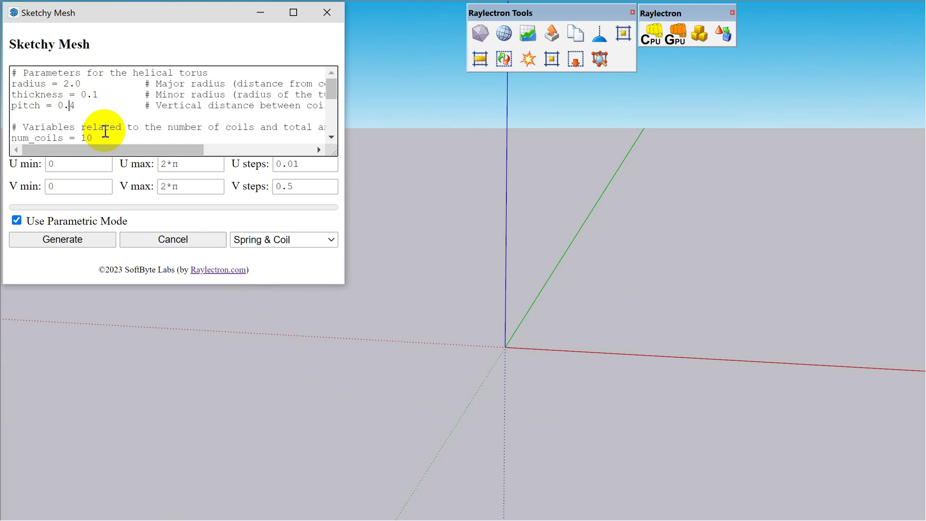
pyautogui.hotkey('shift', 'Left')
pyautogui.write('1')
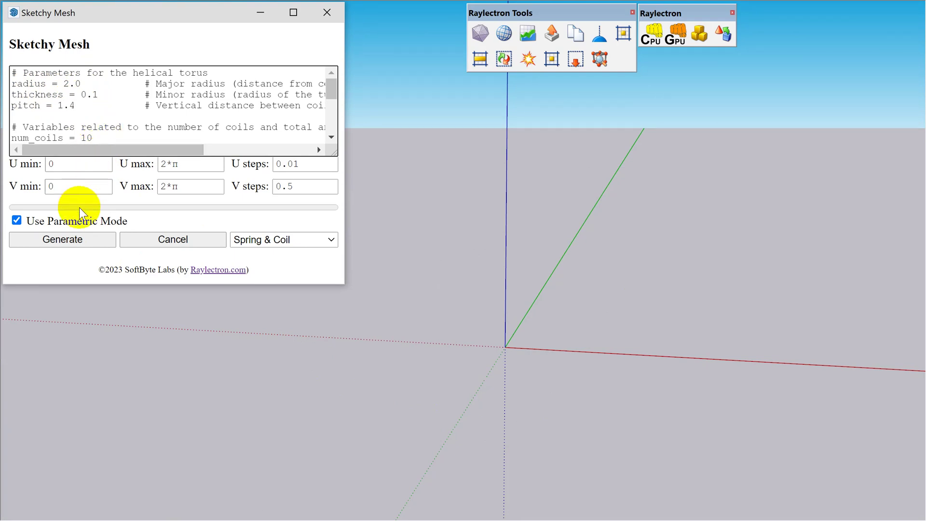
pyautogui.click(77, 237)
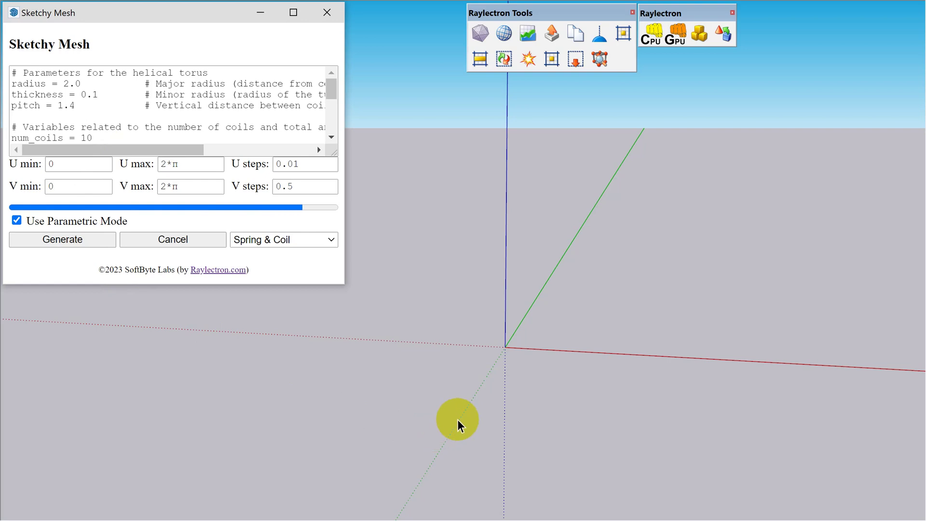
# Step: Zoom out and orbit to inspect the stretched spring, then undo it
pyautogui.scroll(-2, 462, 420)
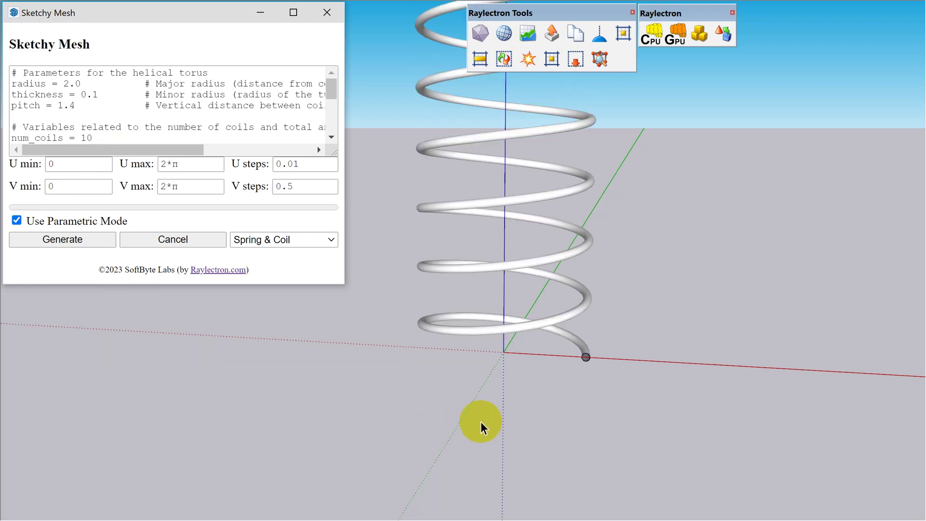
pyautogui.scroll(-2, 481, 423)
pyautogui.scroll(-1, 480, 433)
pyautogui.scroll(-1, 479, 434)
pyautogui.moveTo(479, 433)
pyautogui.mouseDown(button='middle')
pyautogui.moveTo(563, 411)
pyautogui.moveTo(588, 389)
pyautogui.moveTo(463, 444)
pyautogui.moveTo(562, 360)
pyautogui.mouseUp(button='middle')
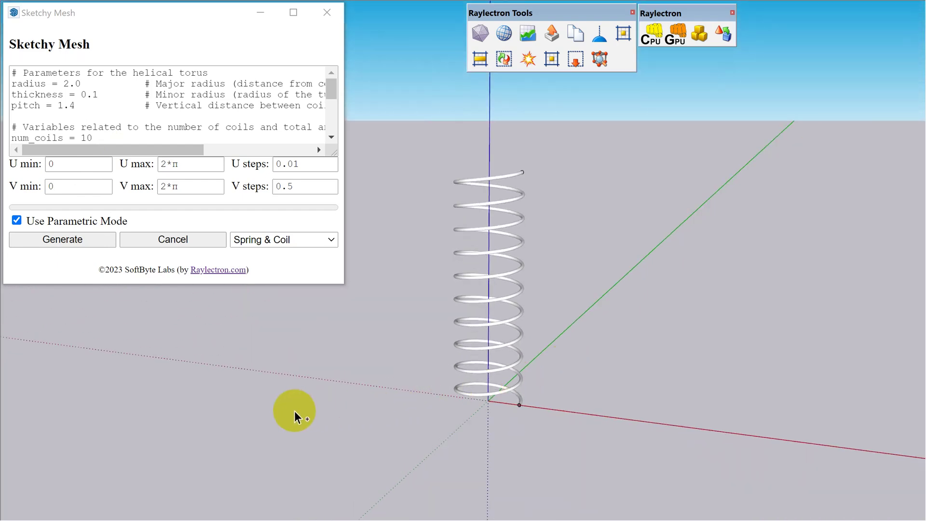
pyautogui.hotkey('ctrl', 'z')
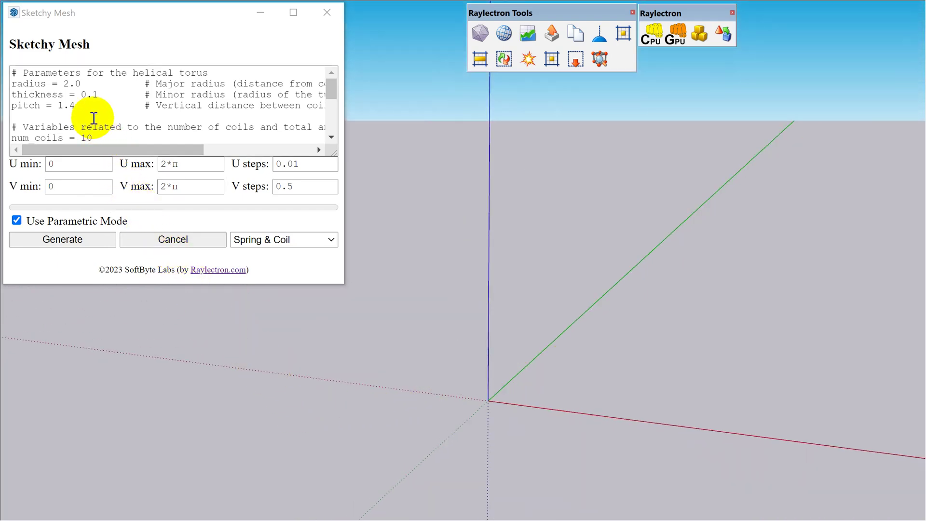
# Step: Change the spring thickness from 0.1 to 0.5, regenerate it, and tilt to inspect
pyautogui.click(86, 96)
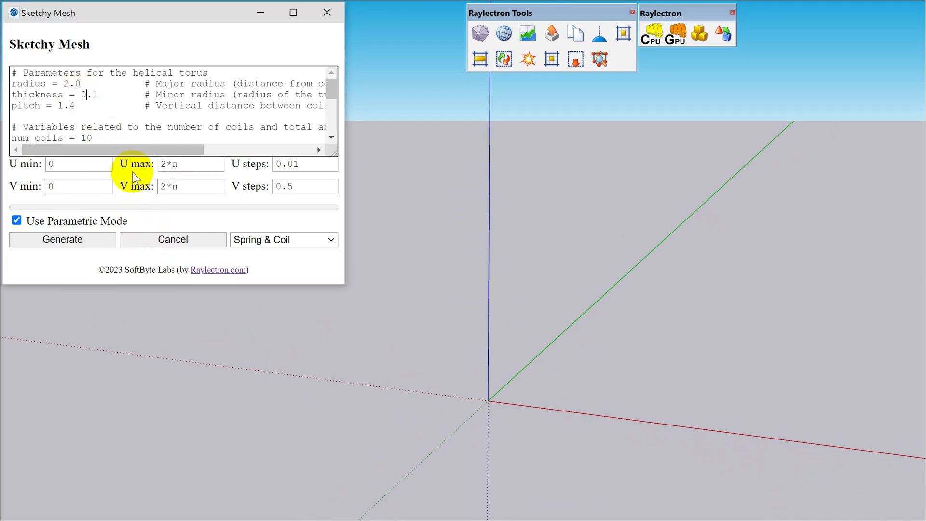
pyautogui.hotkey('shift', 'Right')
pyautogui.write('5')
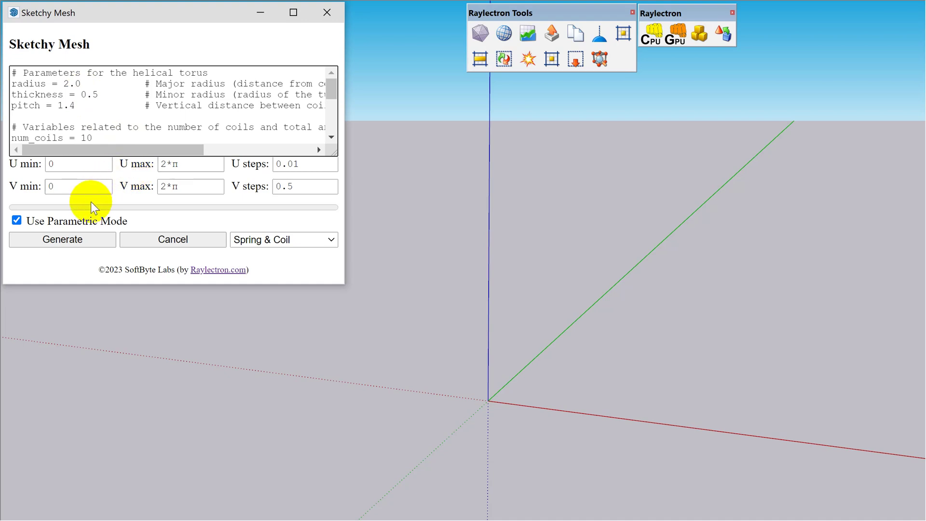
pyautogui.click(88, 240)
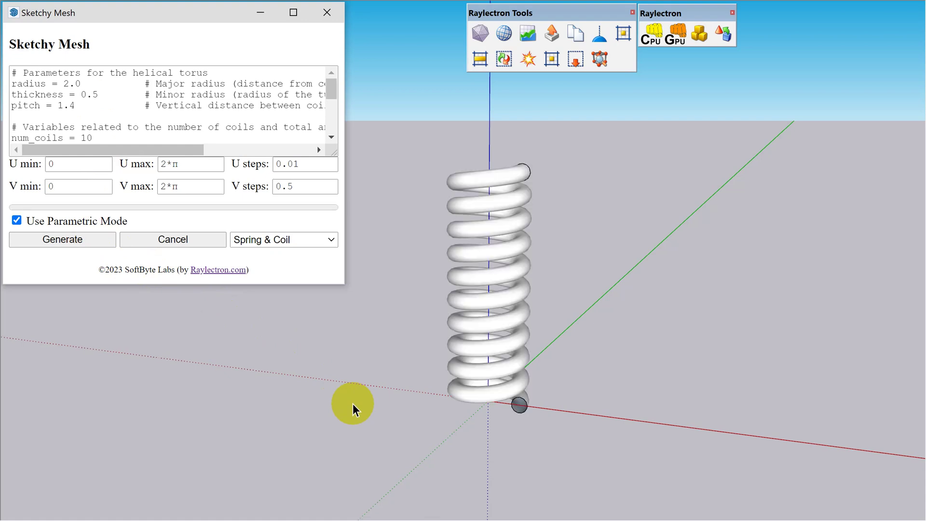
pyautogui.moveTo(386, 367)
pyautogui.mouseDown(button='middle')
pyautogui.moveTo(420, 213)
pyautogui.moveTo(425, 372)
pyautogui.moveTo(443, 413)
pyautogui.moveTo(431, 325)
pyautogui.mouseUp(button='middle')
# Step: Undo the thick spring and generate the Tapered Spring preset at the origin
pyautogui.hotkey('ctrl', 'z')
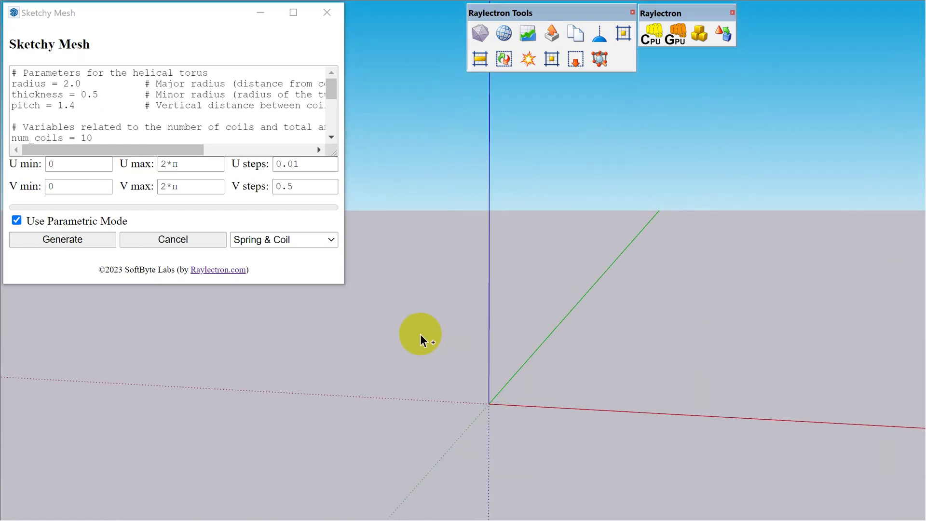
pyautogui.click(310, 240)
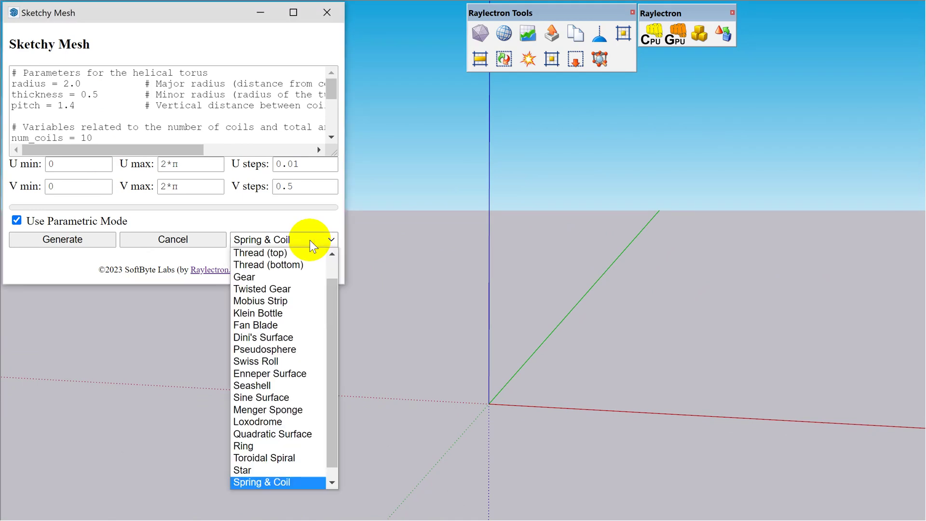
pyautogui.scroll(-1, 309, 386)
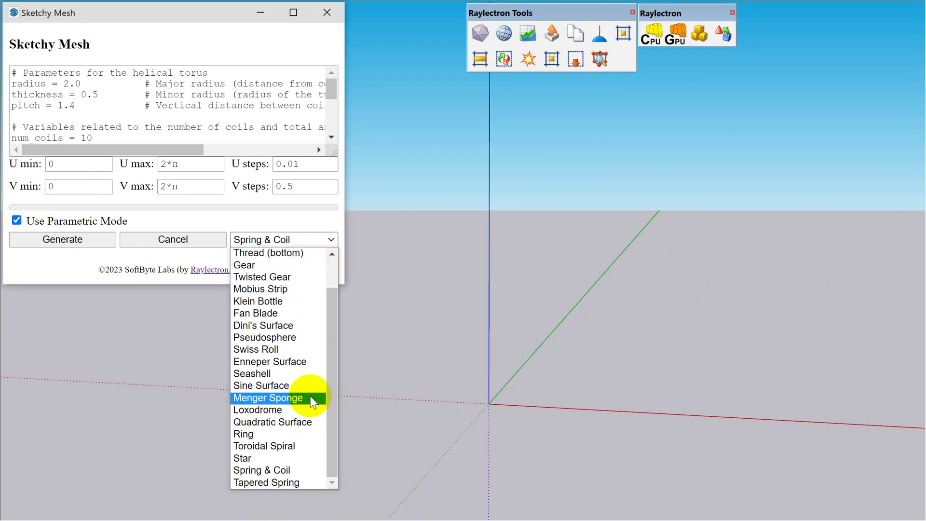
pyautogui.click(308, 482)
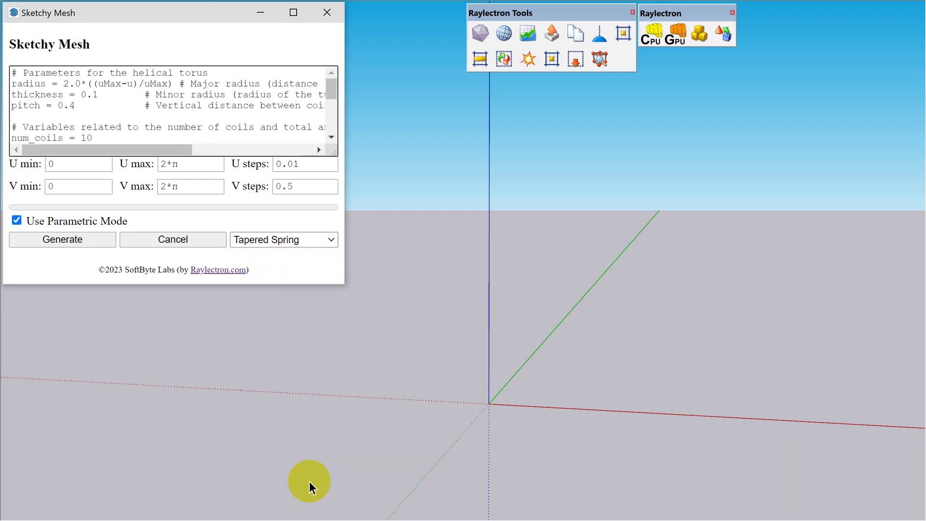
pyautogui.click(87, 235)
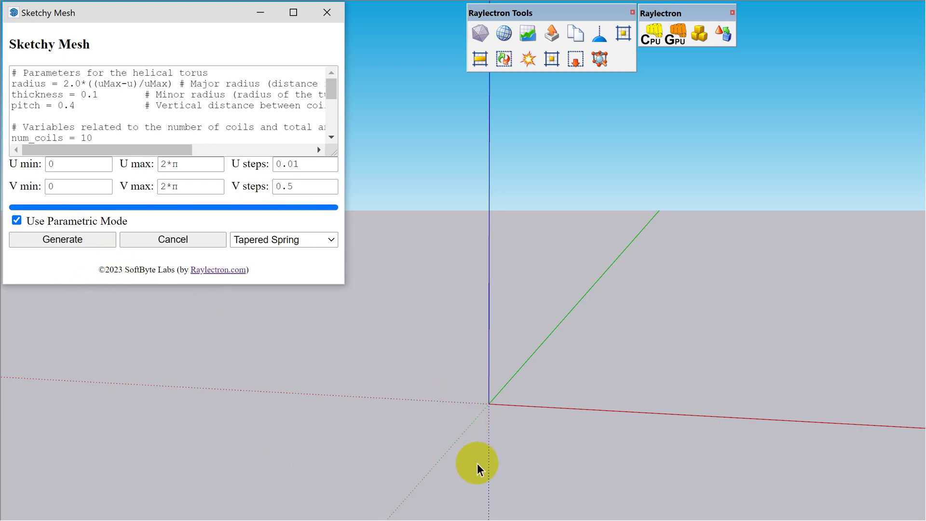
# Step: Zoom in and orbit around the tapered conical spring to inspect it
pyautogui.scroll(2, 478, 461)
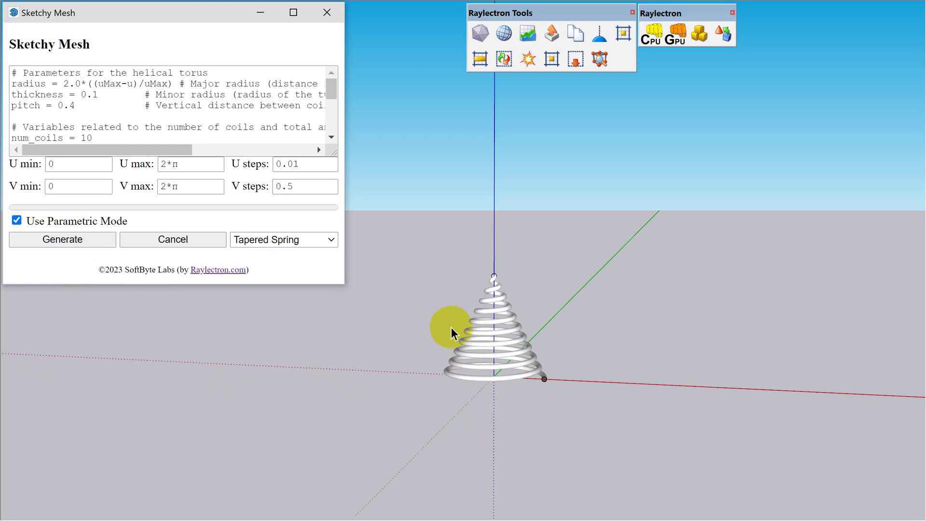
pyautogui.scroll(2, 448, 332)
pyautogui.scroll(2, 464, 434)
pyautogui.scroll(1, 465, 434)
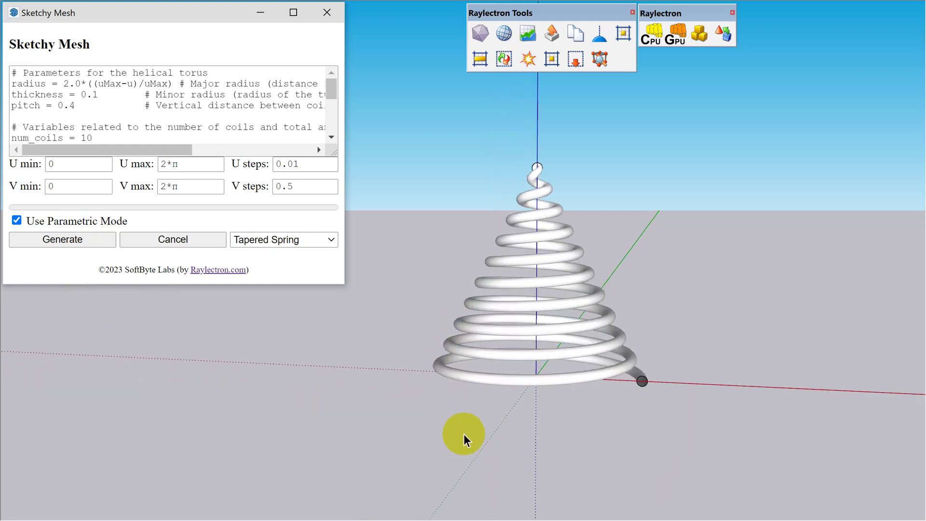
pyautogui.scroll(1, 464, 434)
pyautogui.moveTo(688, 401)
pyautogui.mouseDown(button='middle')
pyautogui.moveTo(675, 393)
pyautogui.moveTo(666, 486)
pyautogui.moveTo(697, 238)
pyautogui.moveTo(686, 358)
pyautogui.mouseUp(button='middle')
pyautogui.moveTo(672, 416)
pyautogui.mouseDown(button='middle')
pyautogui.moveTo(684, 196)
pyautogui.moveTo(676, 348)
pyautogui.moveTo(703, 360)
pyautogui.mouseUp(button='middle')
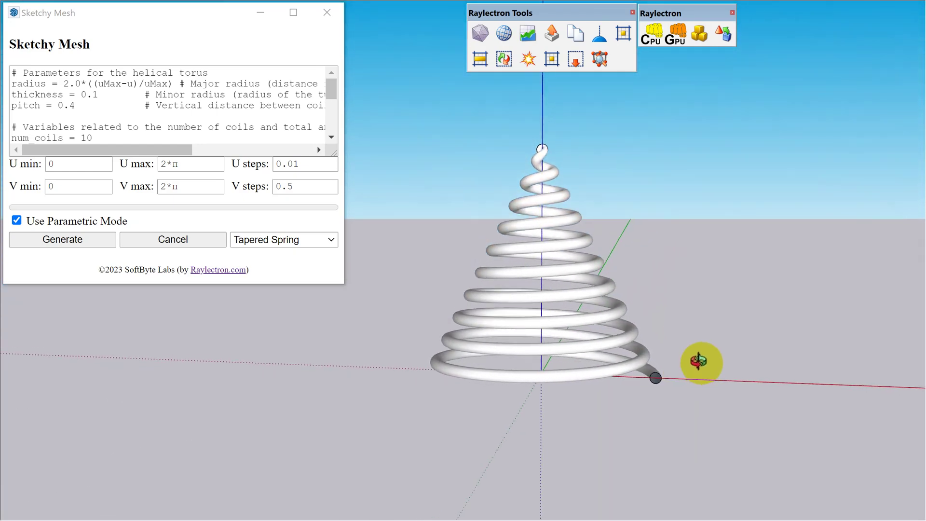